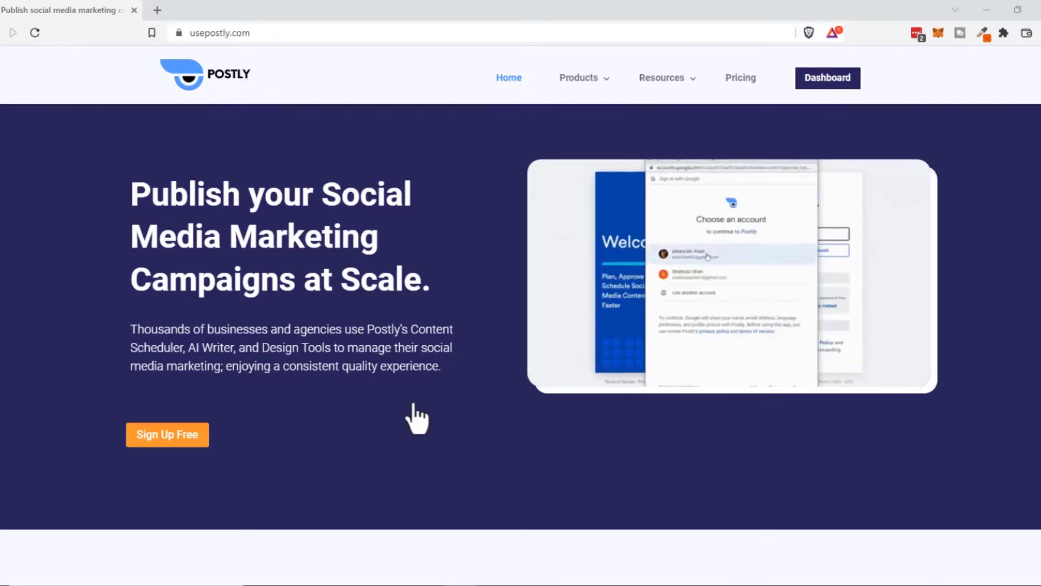
# Step: Log in to the Postly dashboard with the saved account's email address and password
pyautogui.scroll(-1, 415, 413)
pyautogui.scroll(-7, 416, 418)
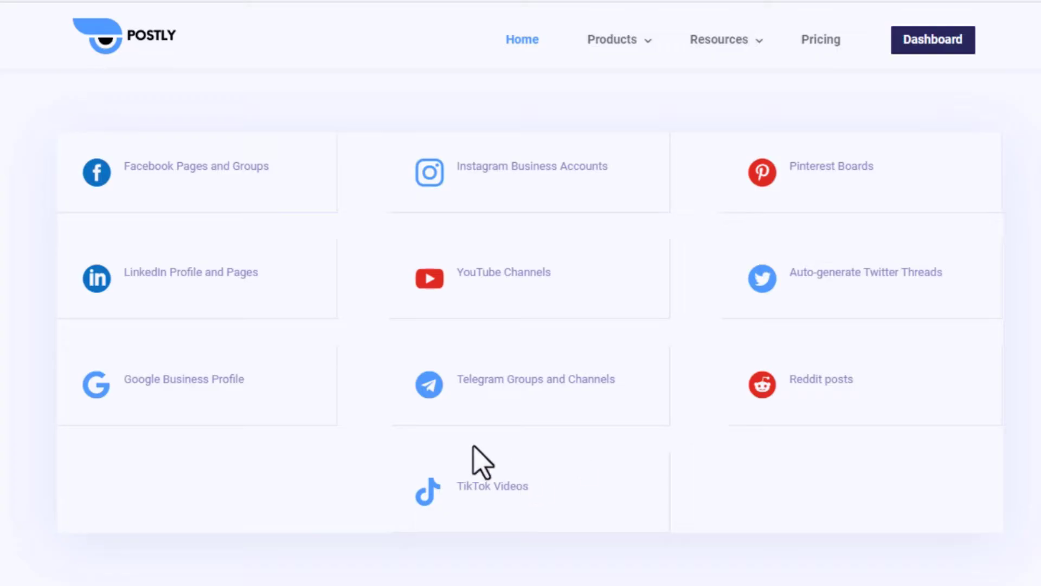
pyautogui.scroll(-5, 464, 441)
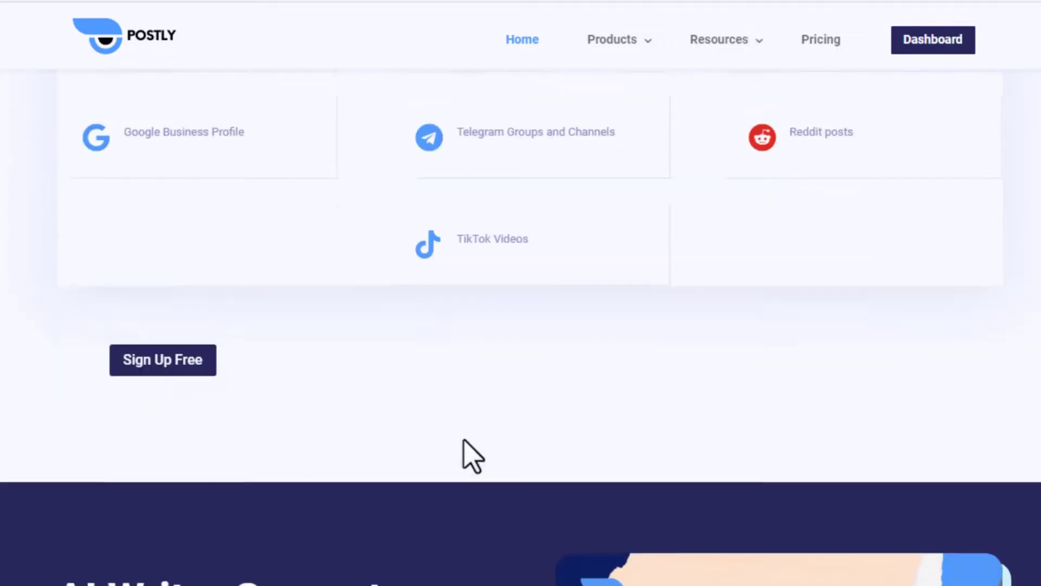
pyautogui.scroll(2, 464, 440)
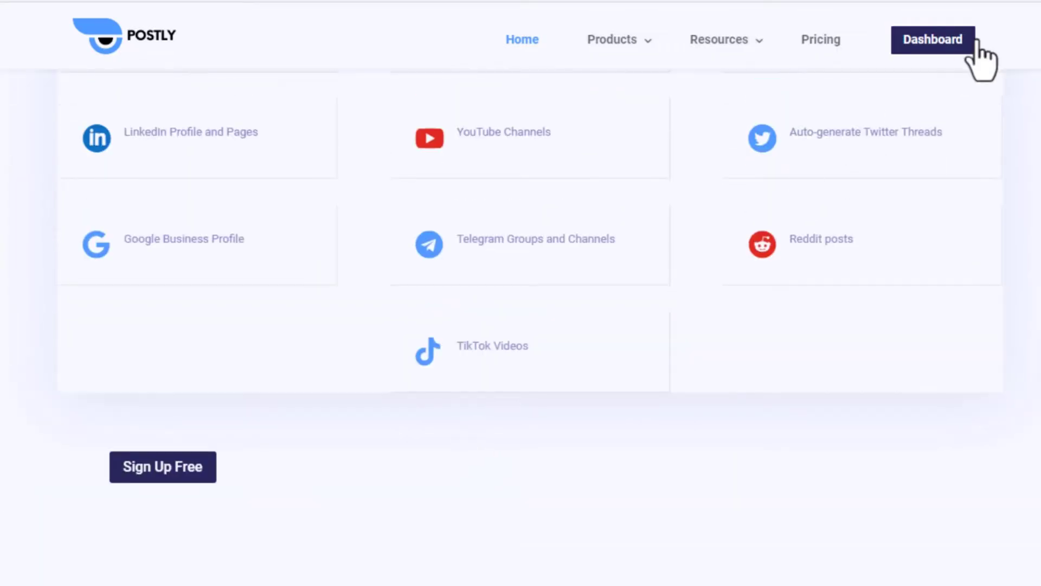
pyautogui.click(928, 41)
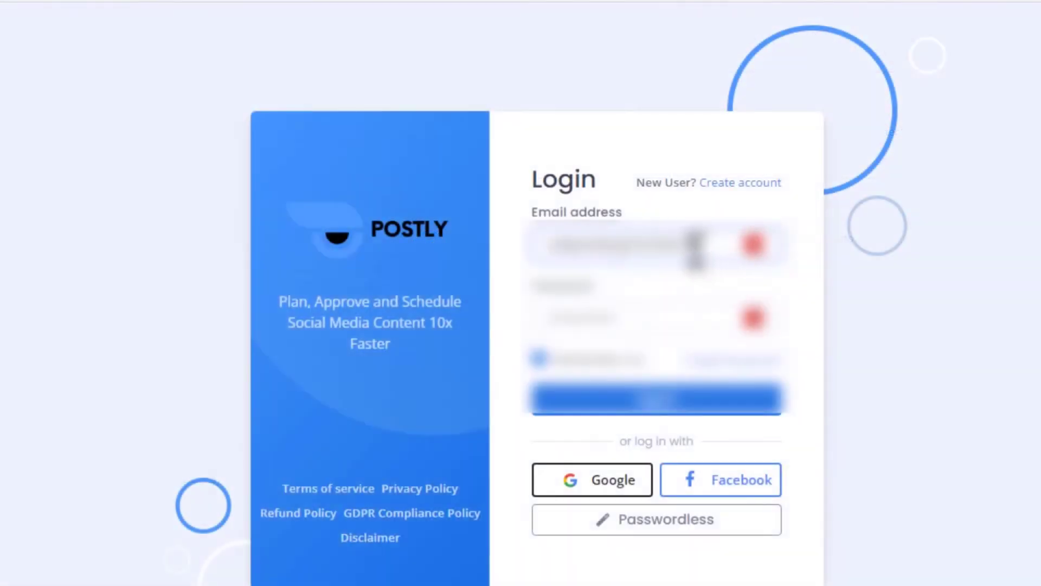
pyautogui.click(691, 244)
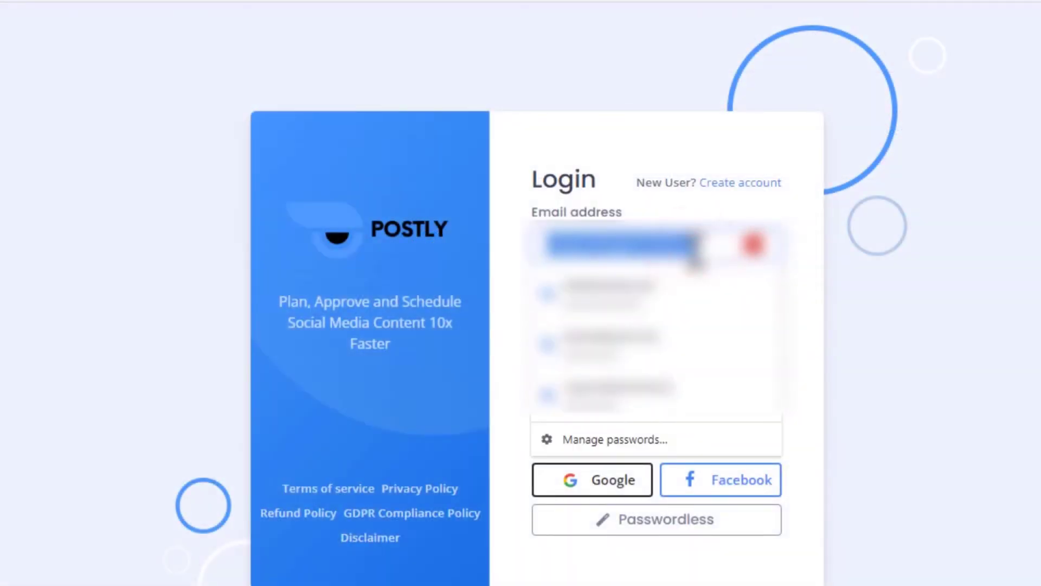
pyautogui.click(700, 293)
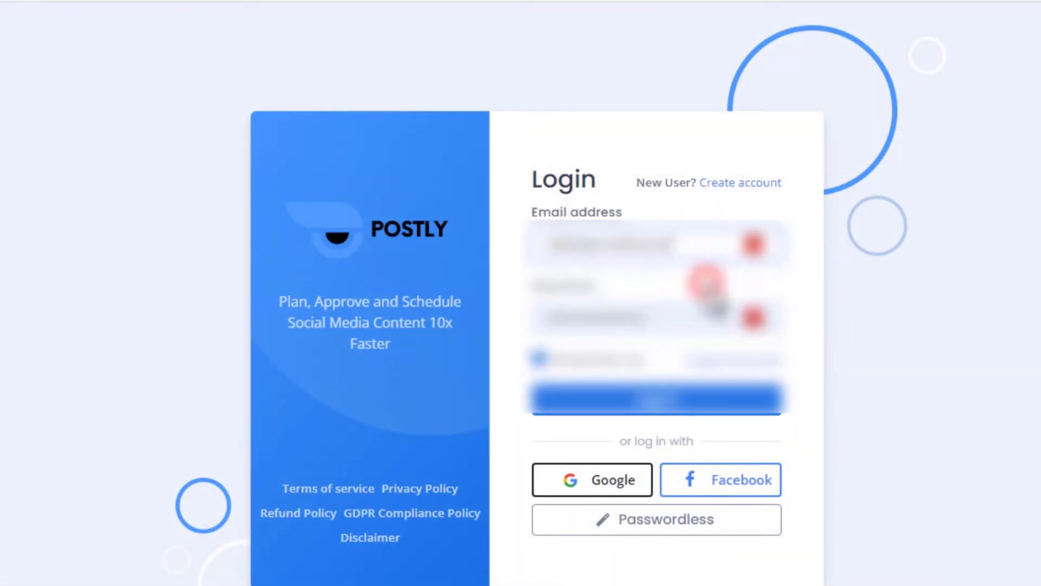
pyautogui.click(664, 399)
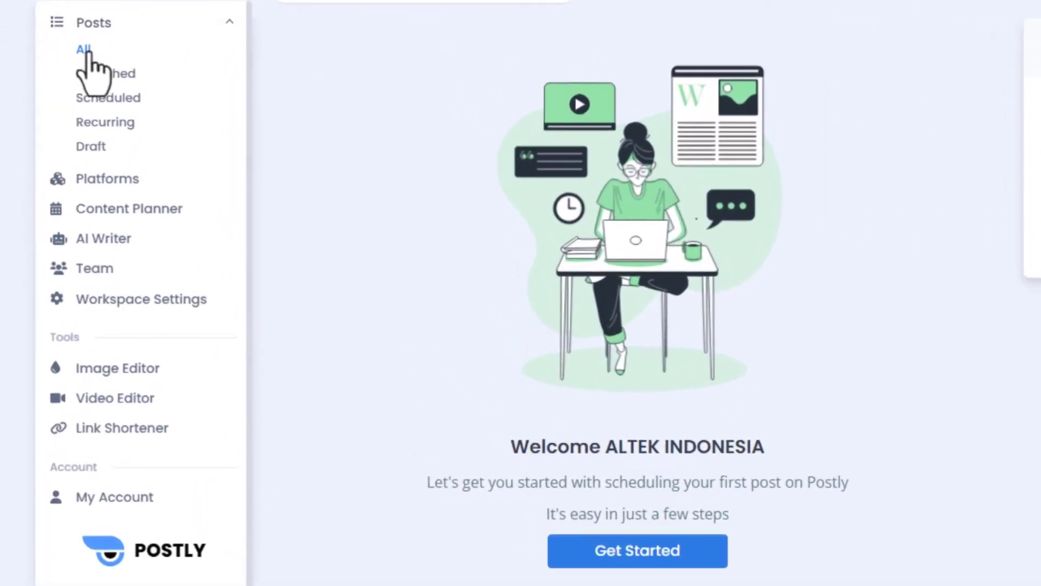
# Step: Look through the workspace's Platforms, Content Planner, AI Writer, Team and Workspace Settings pages
pyautogui.click(111, 182)
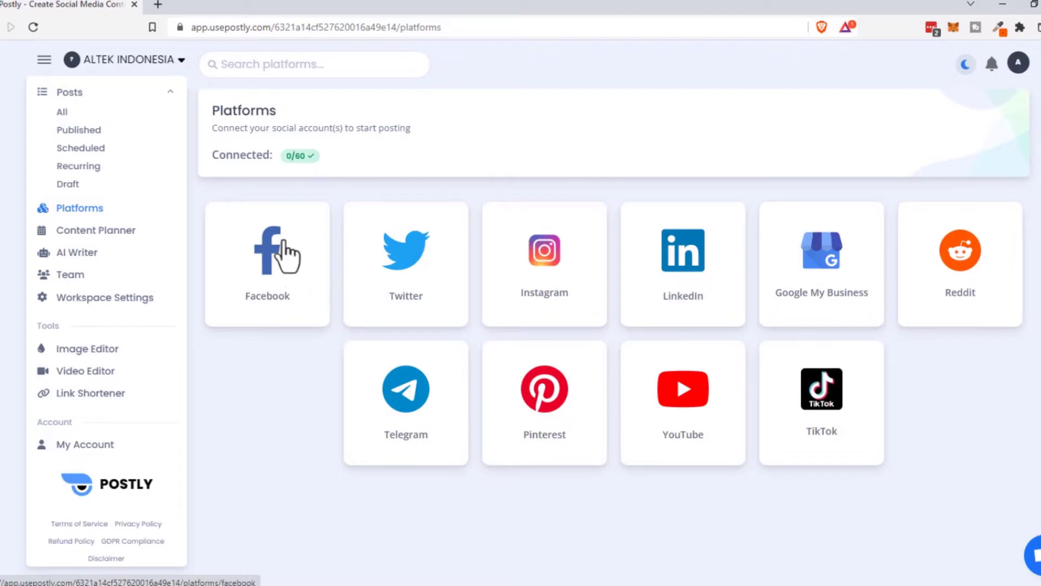
pyautogui.click(102, 232)
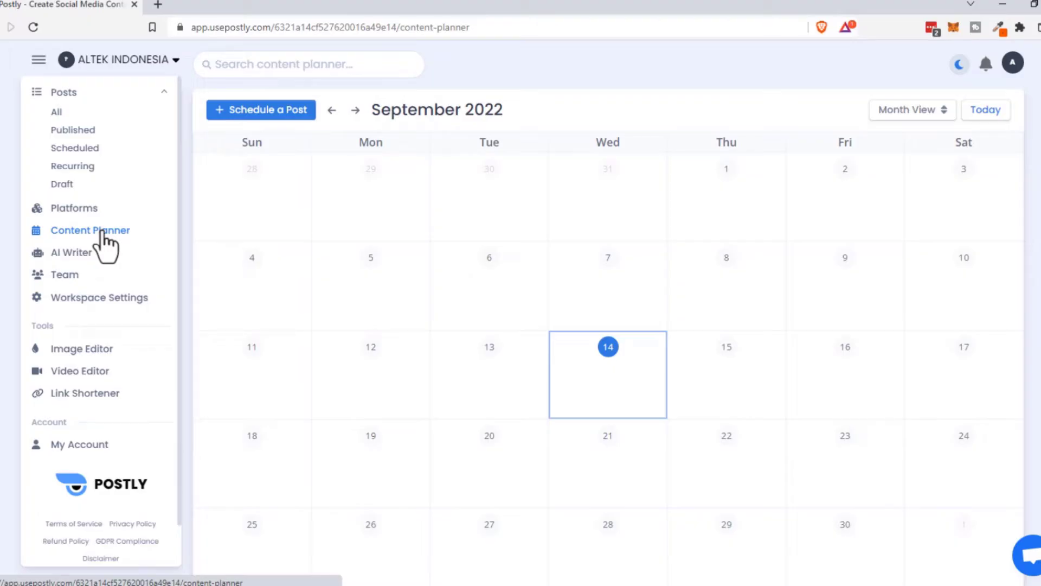
pyautogui.click(70, 256)
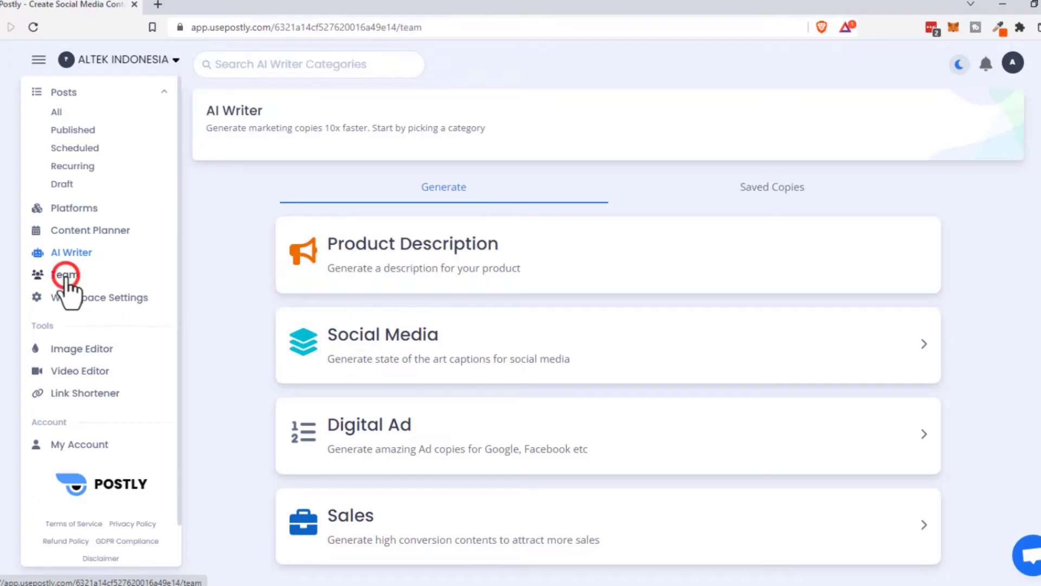
pyautogui.click(67, 292)
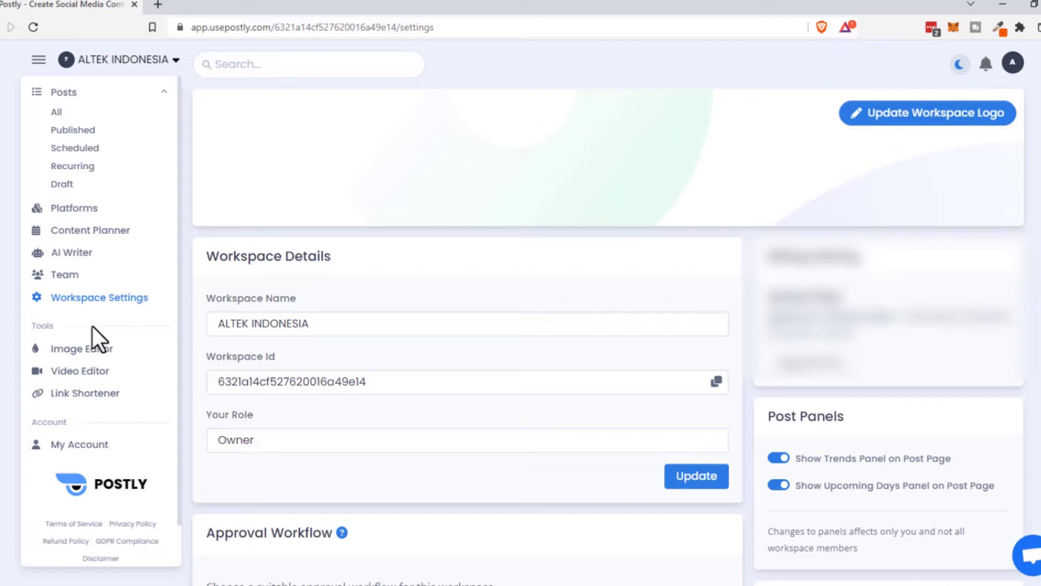
# Step: Connect a Facebook account to the workspace and enable its ALTEK page for publishing
pyautogui.click(86, 213)
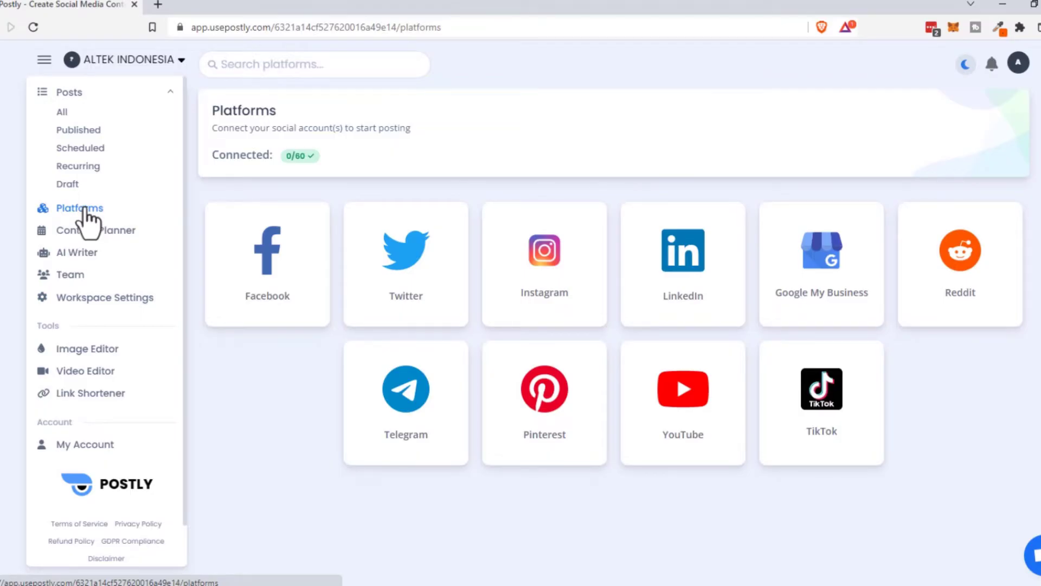
pyautogui.click(267, 269)
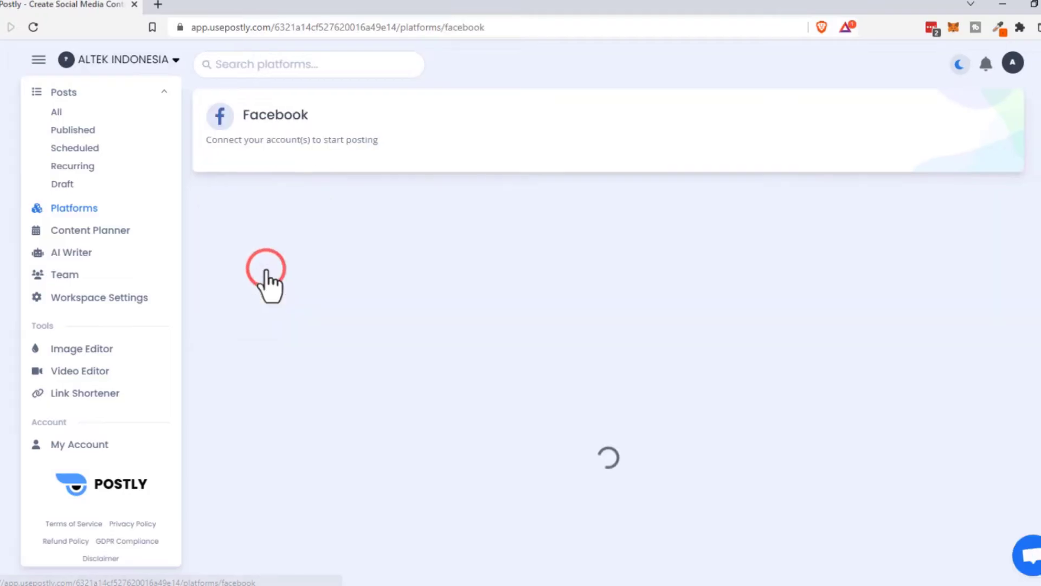
pyautogui.click(616, 415)
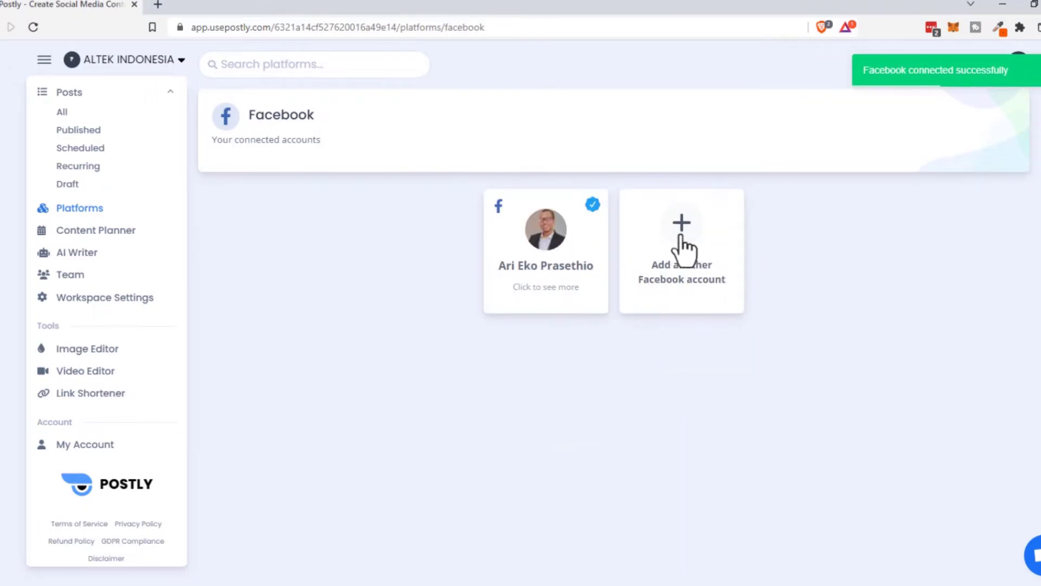
pyautogui.click(546, 254)
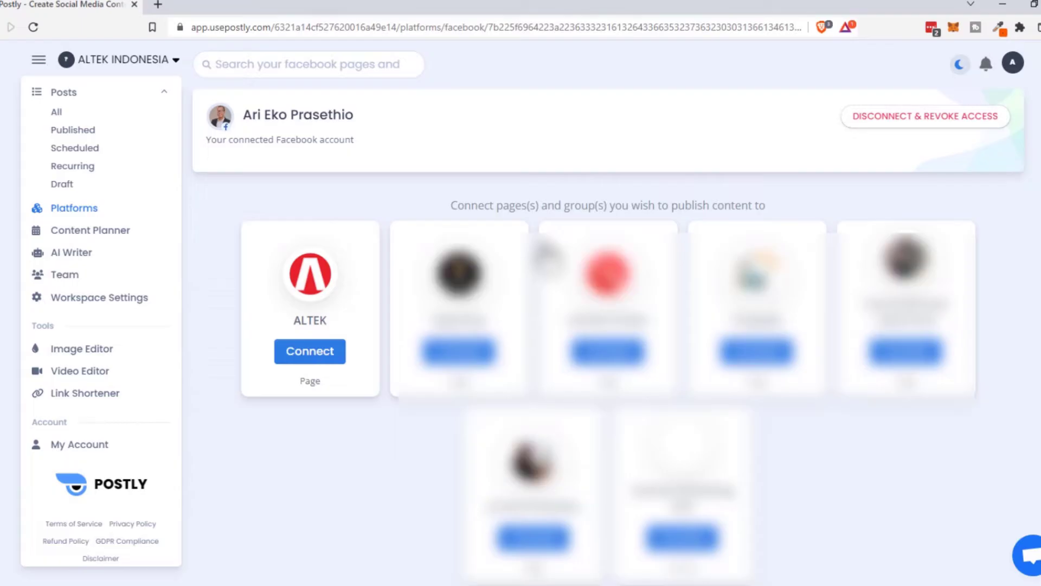
pyautogui.click(310, 351)
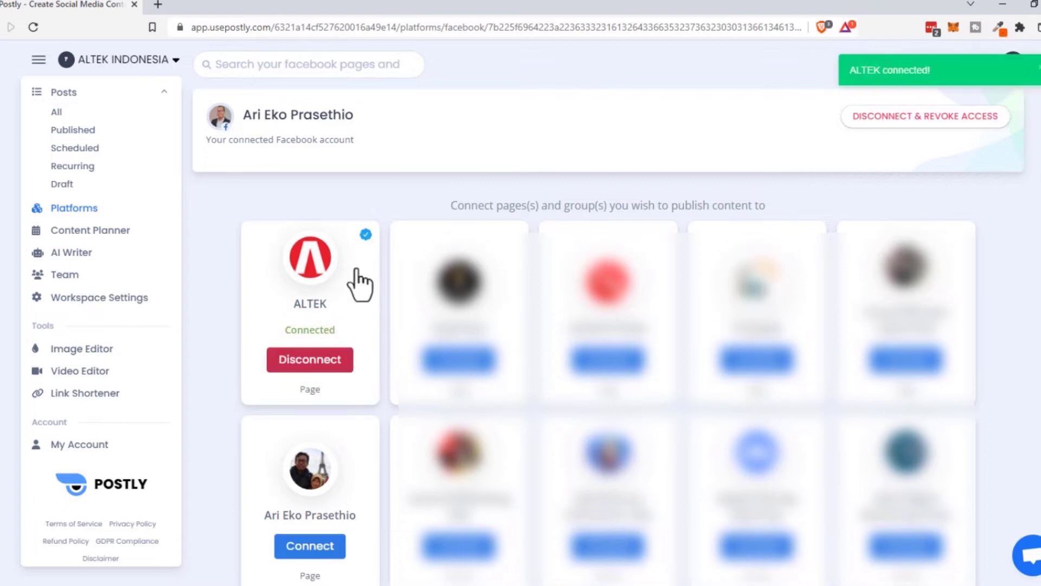
# Step: Connect a LinkedIn account by signing in with its email and password, enable its ALTEK Indonesia page, and return to the platforms overview
pyautogui.click(73, 209)
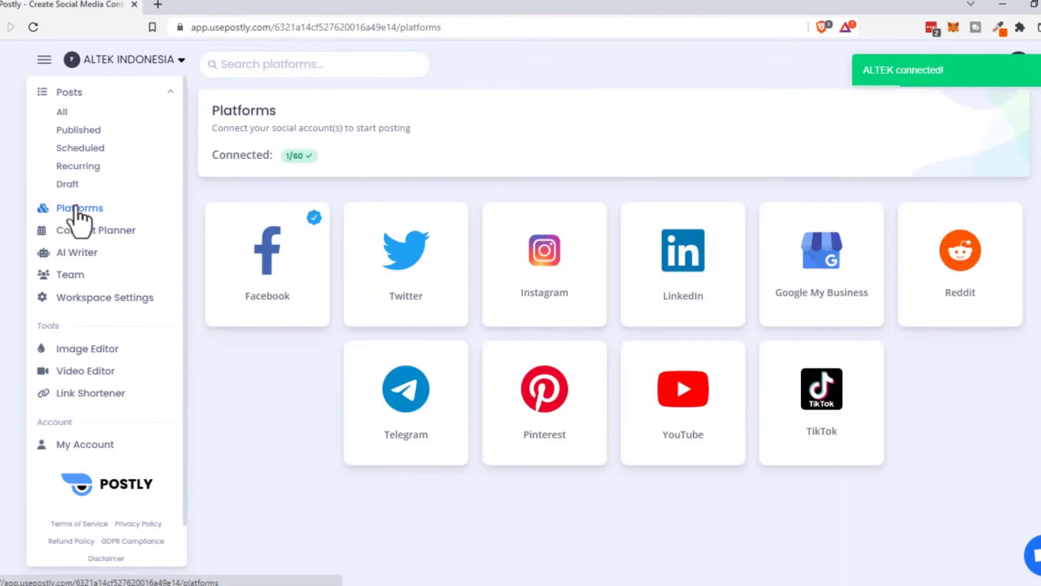
pyautogui.click(681, 280)
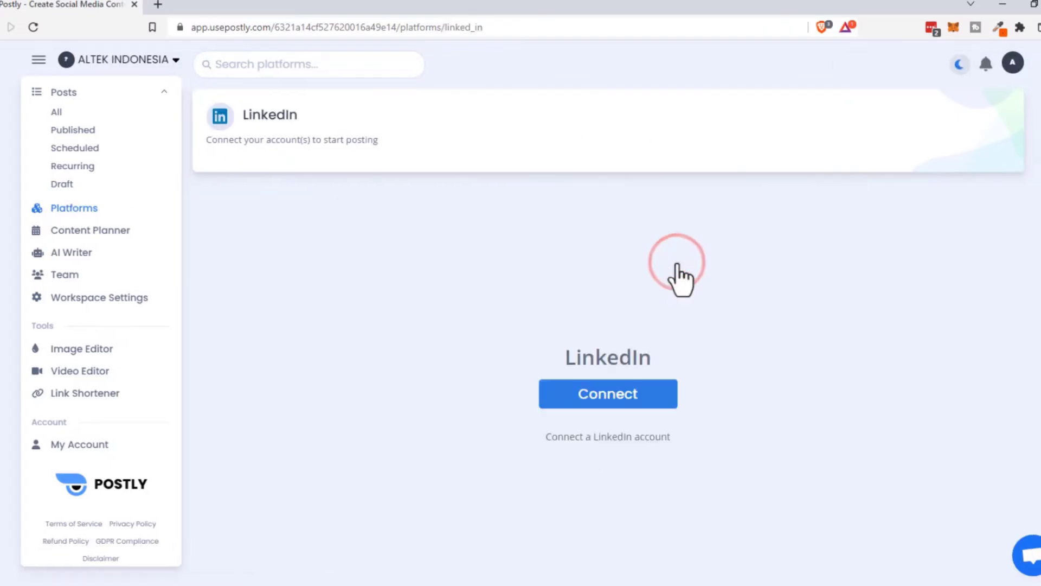
pyautogui.click(613, 402)
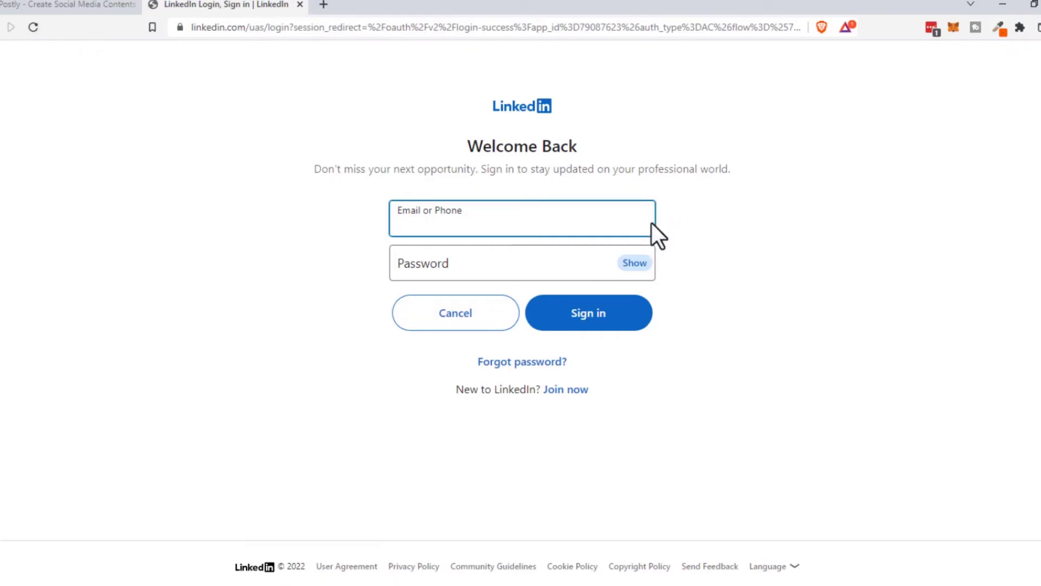
pyautogui.click(593, 314)
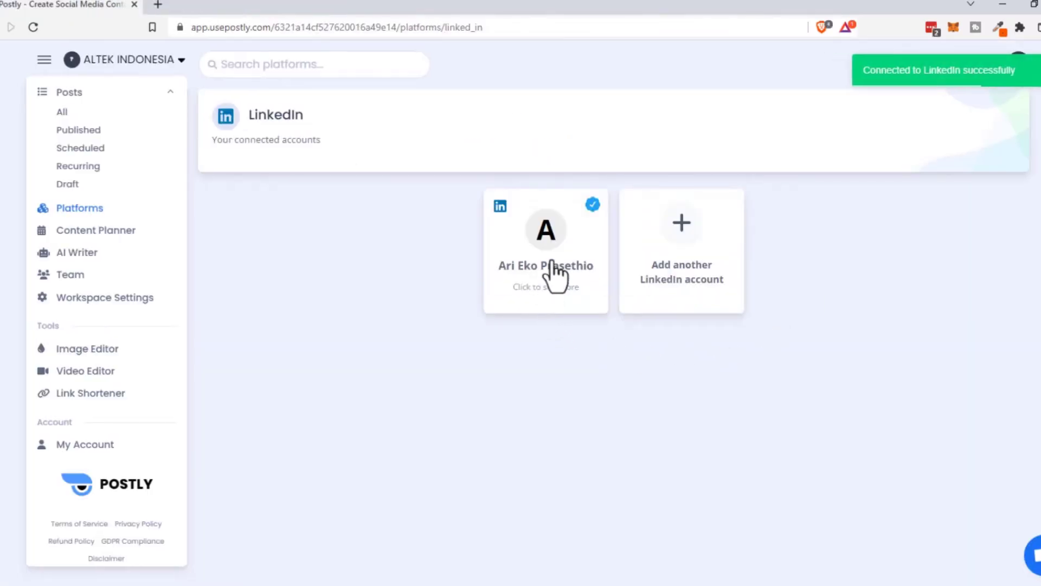
pyautogui.click(550, 240)
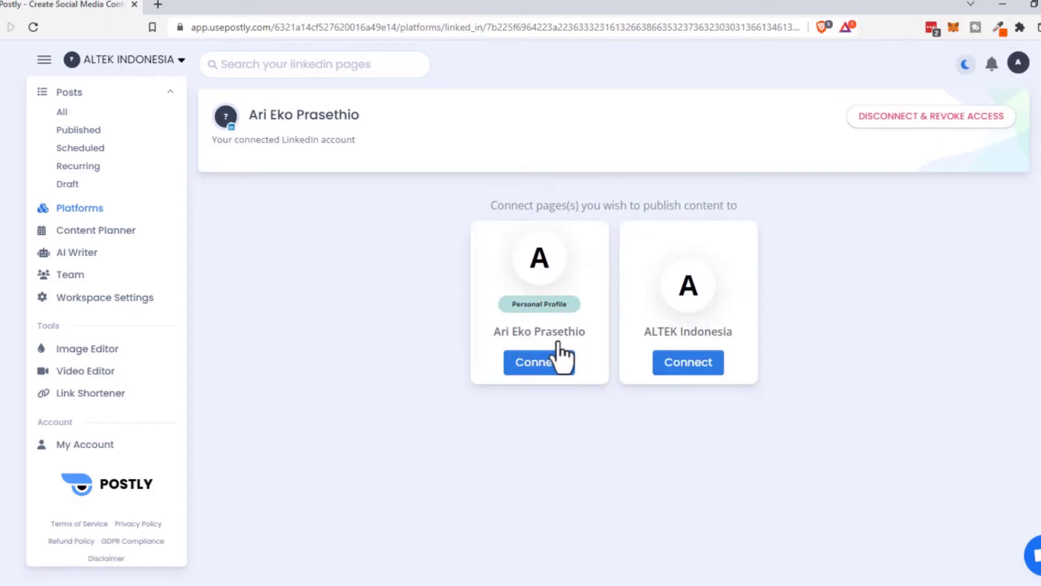
pyautogui.click(689, 362)
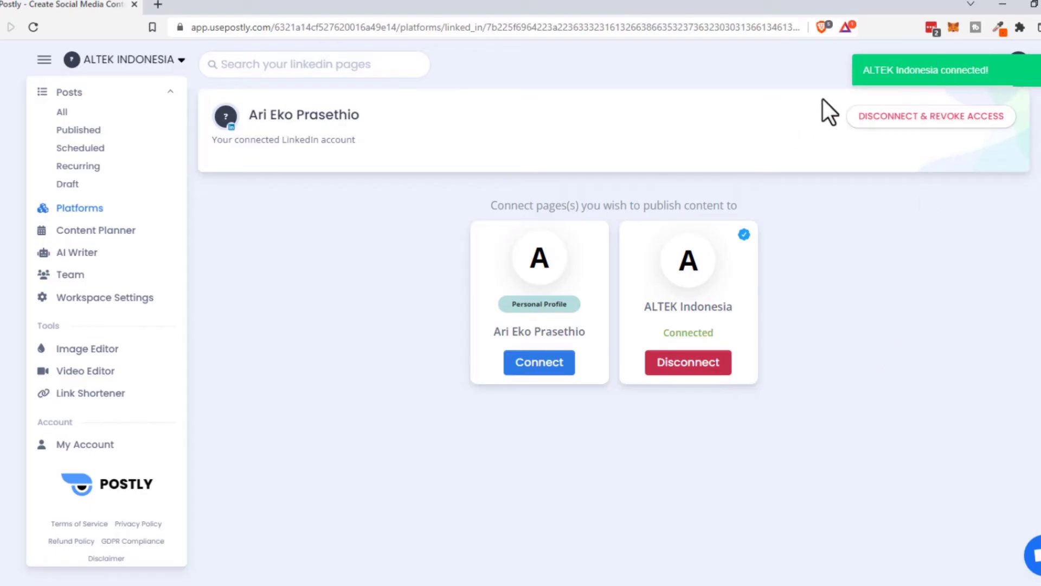
pyautogui.click(90, 212)
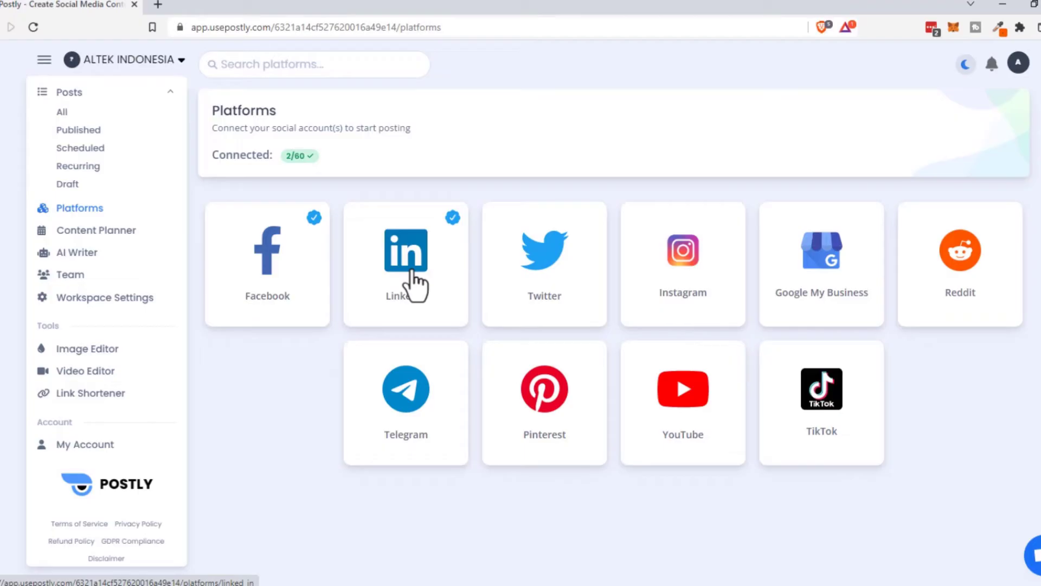
# Step: Start a new post and attach the ALTEK Onboarding UMKM photo from the local computer's Desktop folder
pyautogui.click(62, 111)
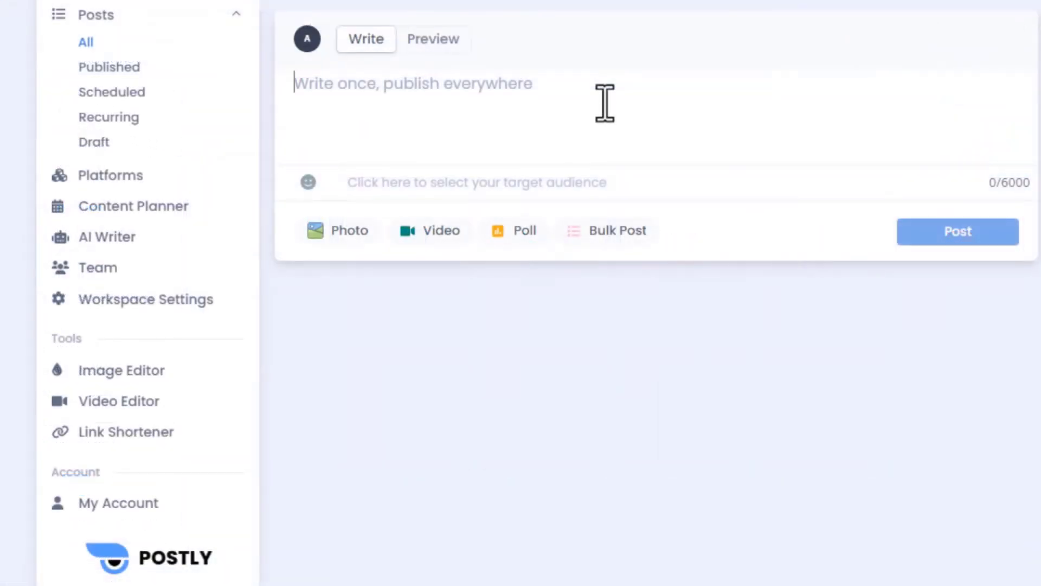
pyautogui.click(343, 230)
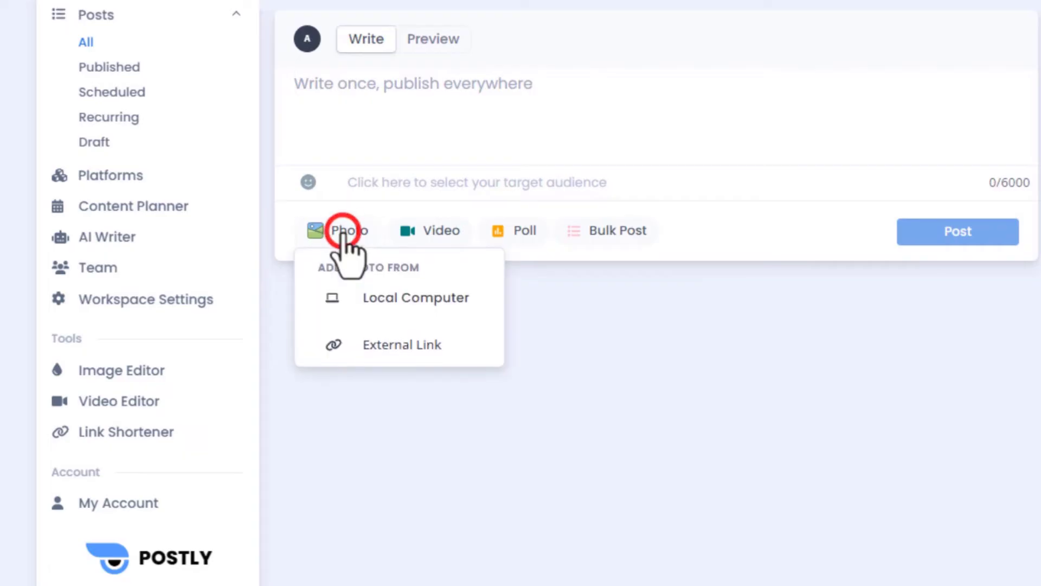
pyautogui.click(384, 298)
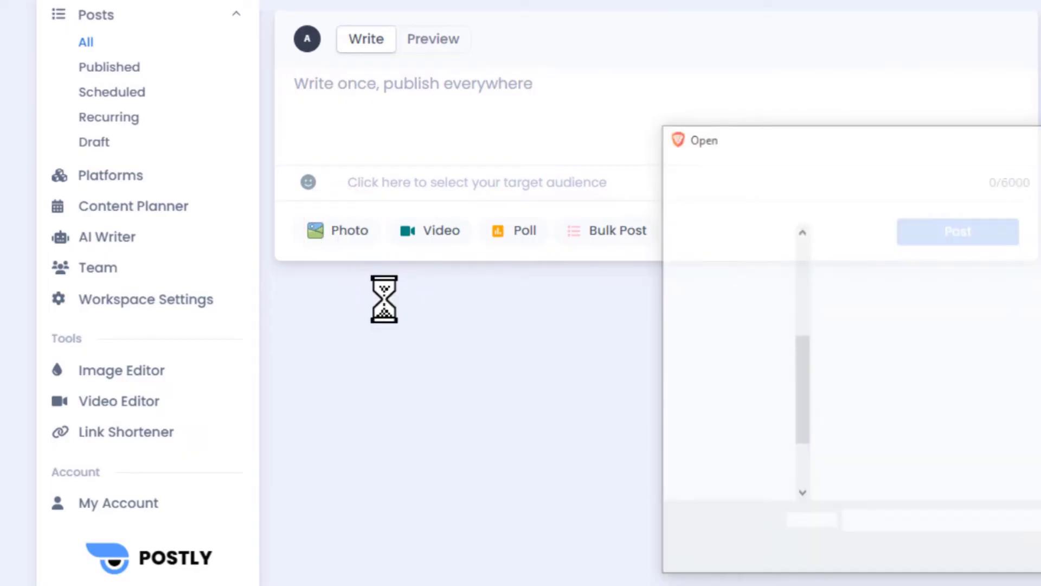
pyautogui.click(737, 287)
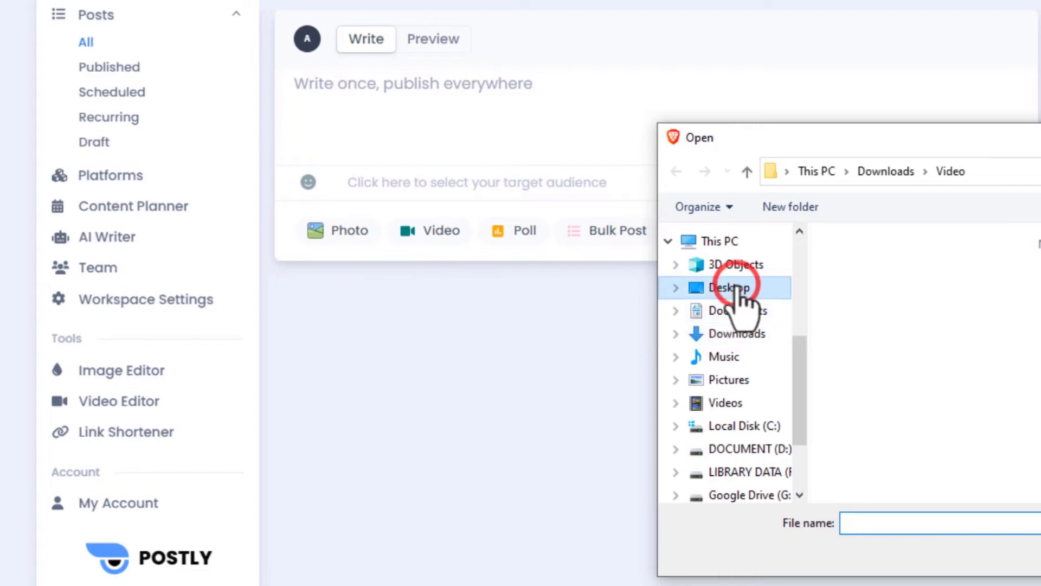
pyautogui.doubleClick(846, 274)
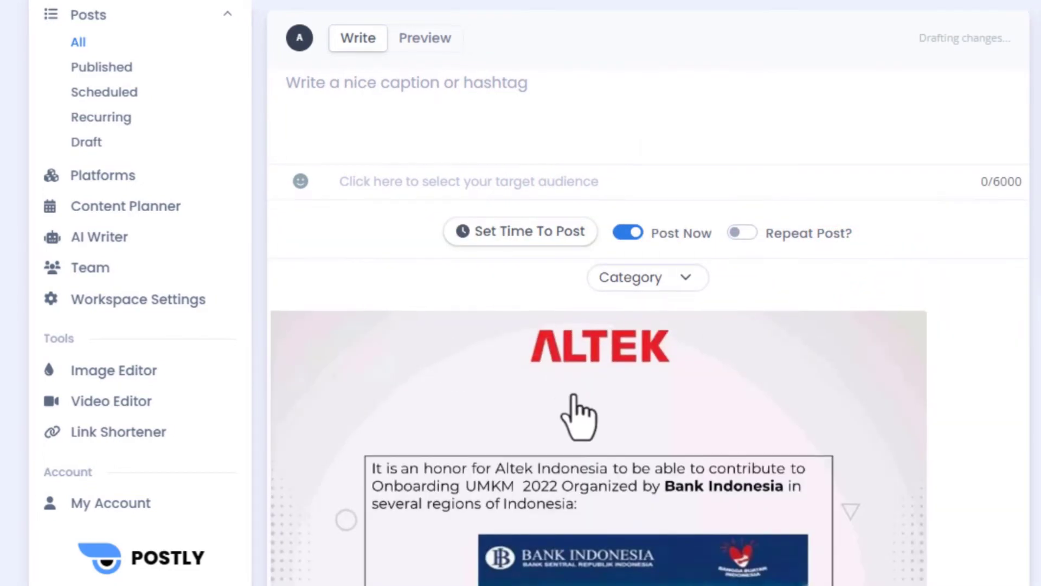
# Step: Caption the post with the image's sentence about Altek Indonesia contributing to Onboarding UMKM 2022, plus #SME's #Indonesia #bussinessdevelopment
pyautogui.scroll(-5, 572, 396)
pyautogui.scroll(6, 573, 396)
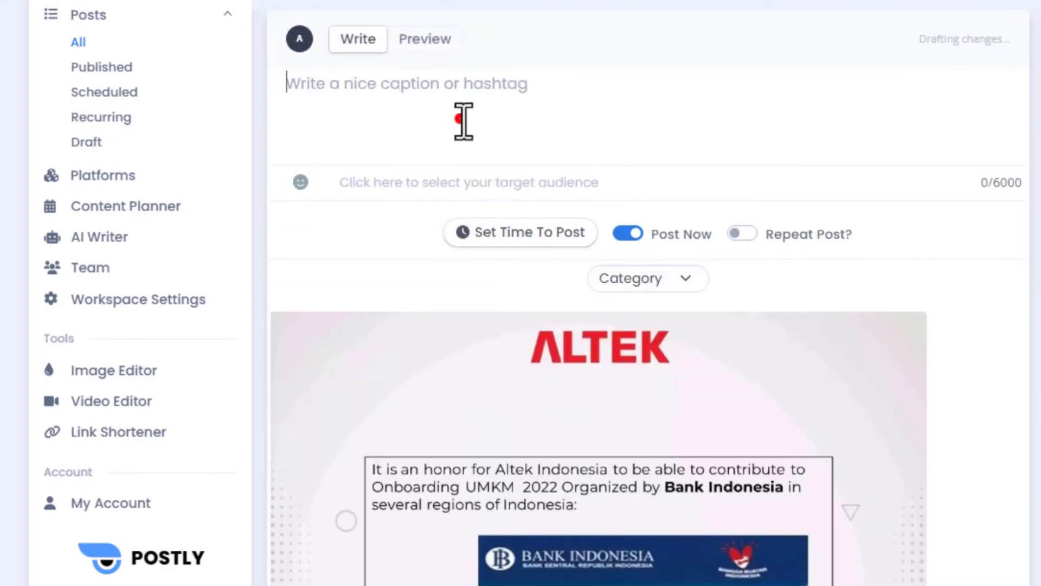
pyautogui.click(462, 120)
pyautogui.write("It is an honor for Altek Indonesia to be able to contribute to Onboarding UMKM 2022 Organized by Bank Indonesia in several regions of Indonesia. #SME's #Indonesia #bussinessdevelopment")
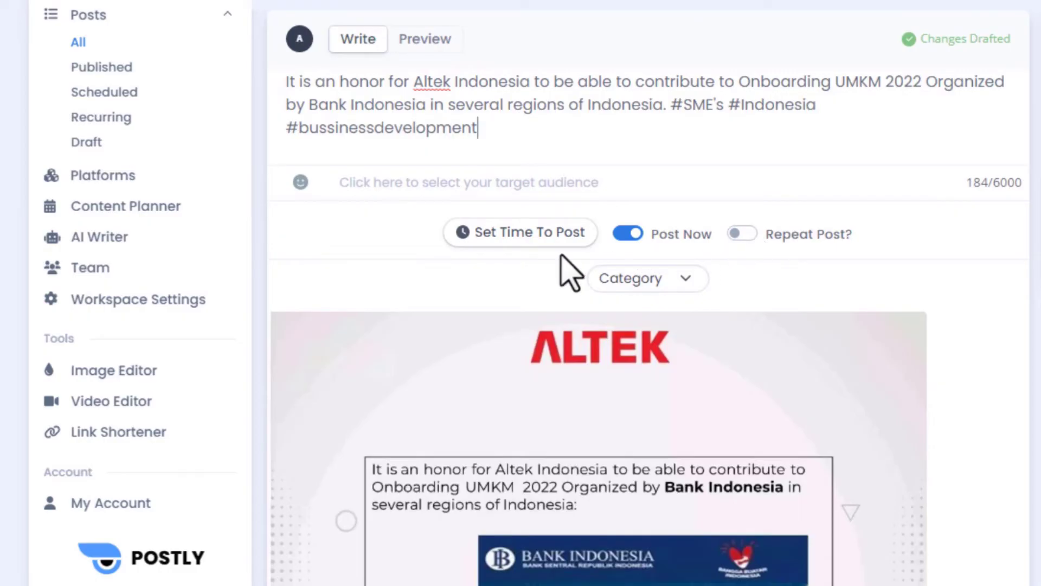
# Step: Set the post's publishing time to September 15, 2022 at 9:45 AM, keeping the Asia/Jakarta time zone
pyautogui.click(528, 237)
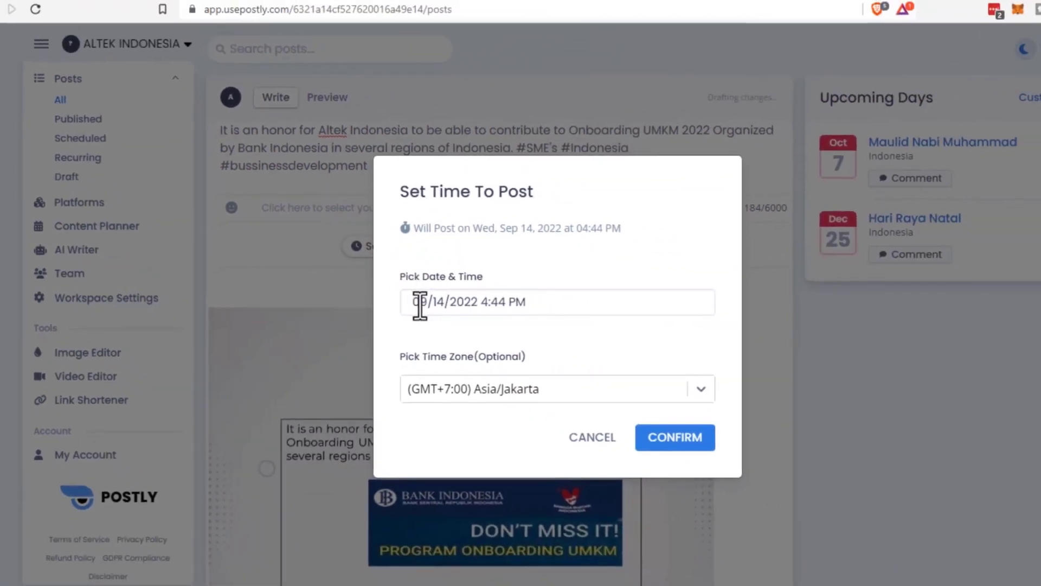
pyautogui.click(465, 302)
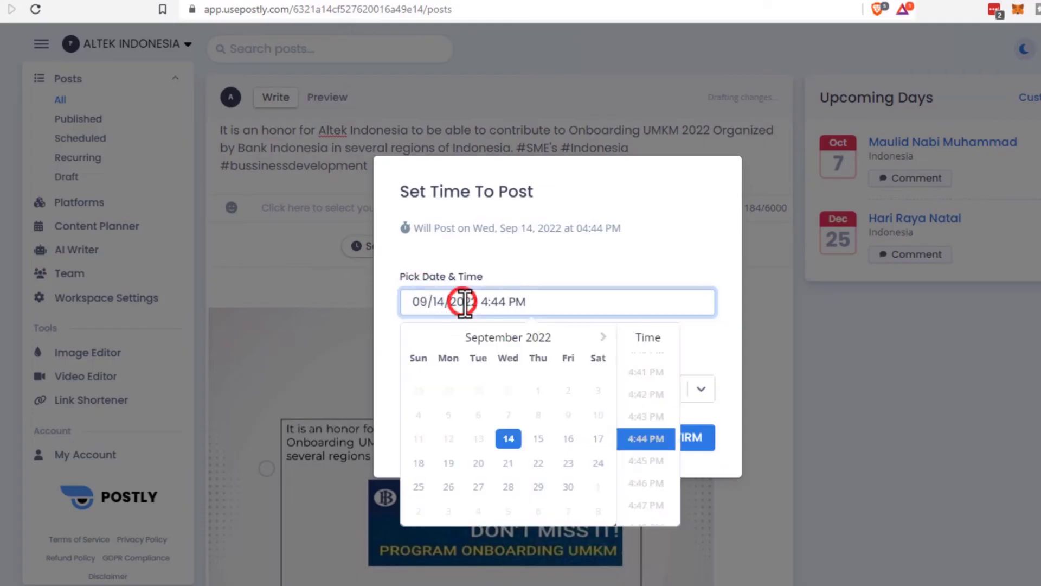
pyautogui.click(538, 440)
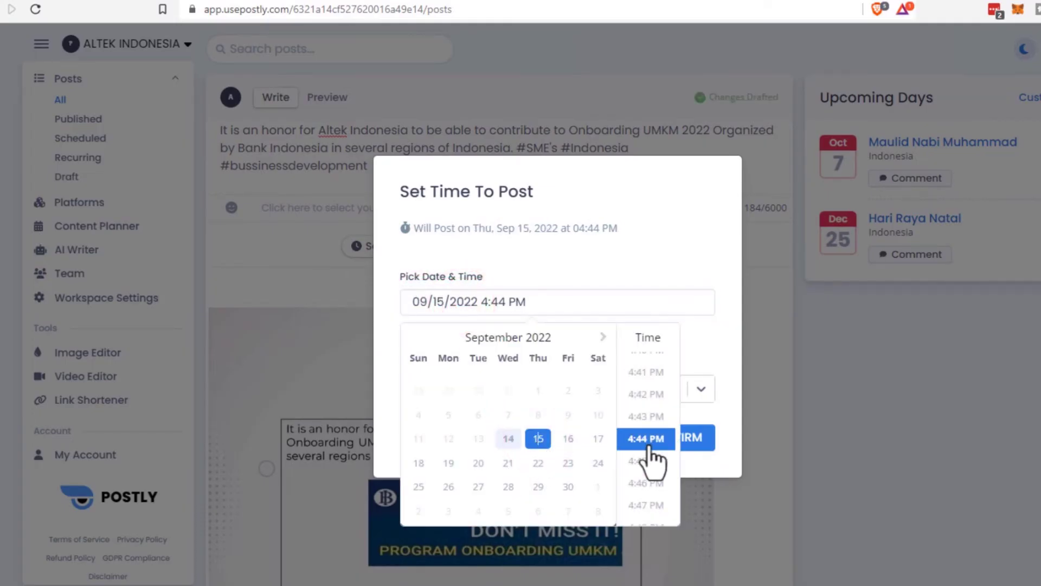
pyautogui.scroll(15, 662, 468)
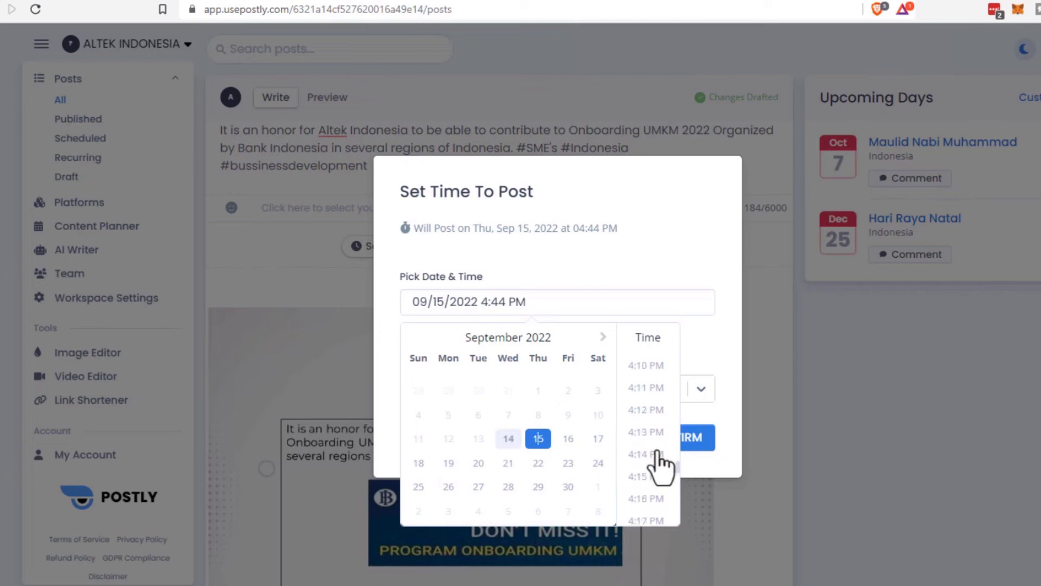
pyautogui.scroll(20, 662, 467)
pyautogui.scroll(20, 662, 465)
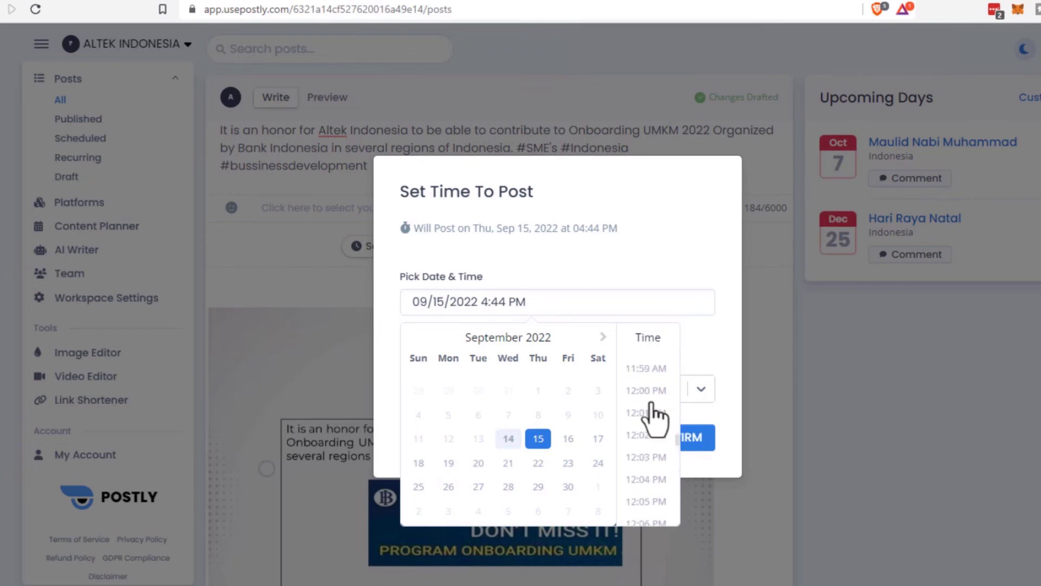
pyautogui.scroll(20, 658, 418)
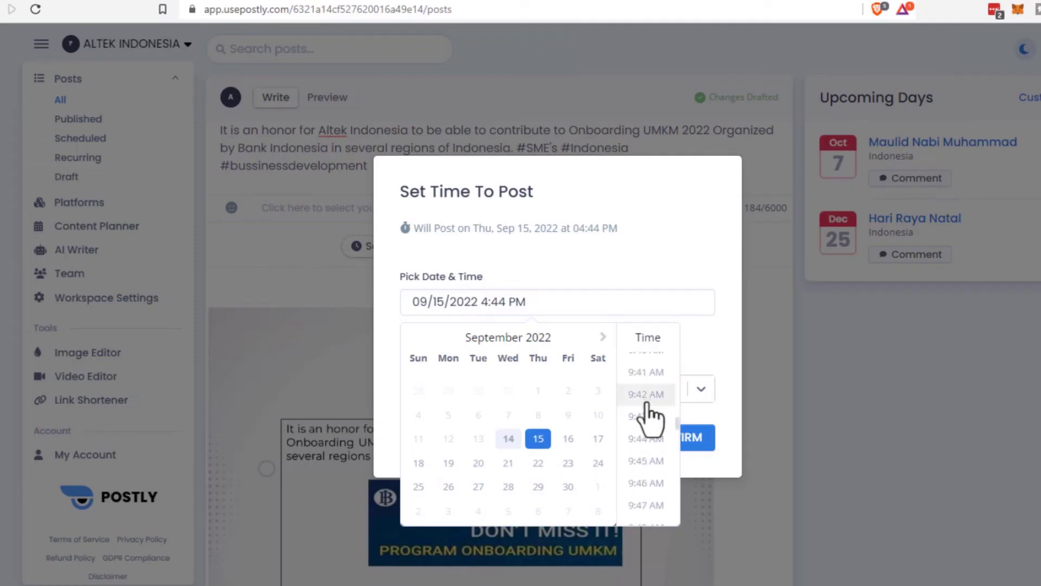
pyautogui.scroll(1, 651, 434)
pyautogui.click(647, 460)
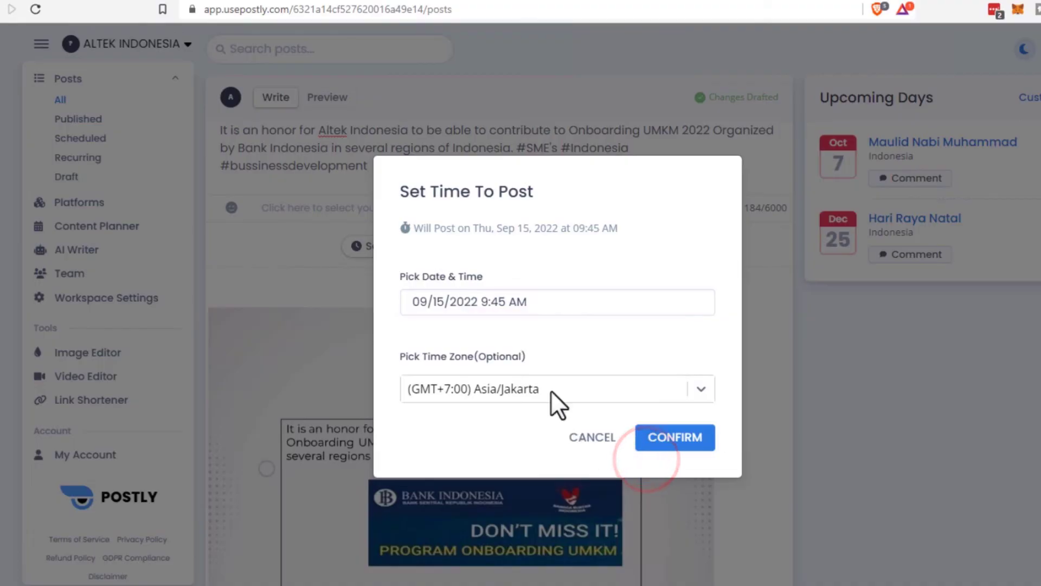
pyautogui.click(669, 438)
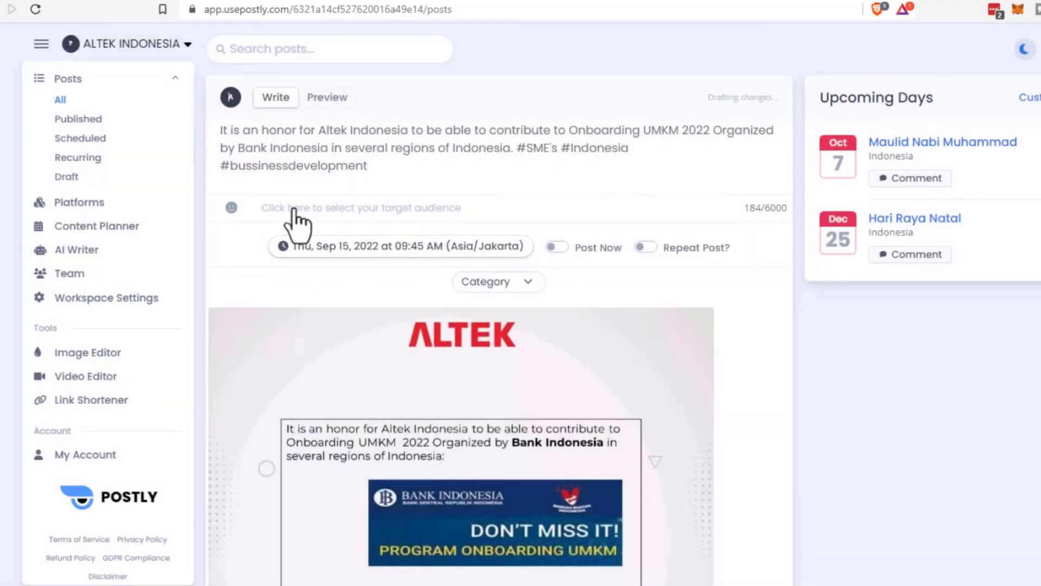
# Step: Target every connected Facebook and LinkedIn page as the post's audience and schedule the post
pyautogui.click(301, 208)
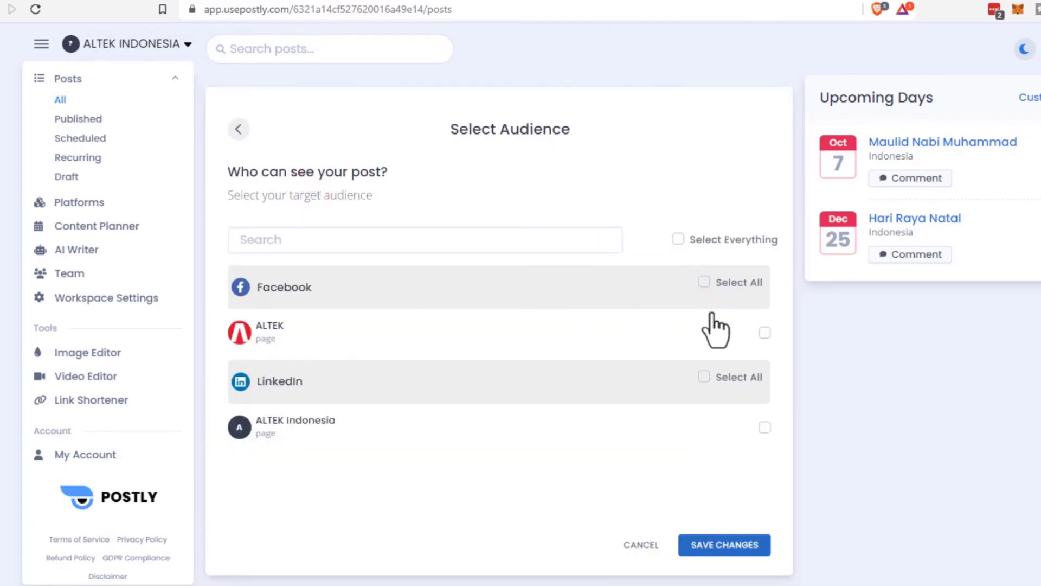
pyautogui.click(678, 238)
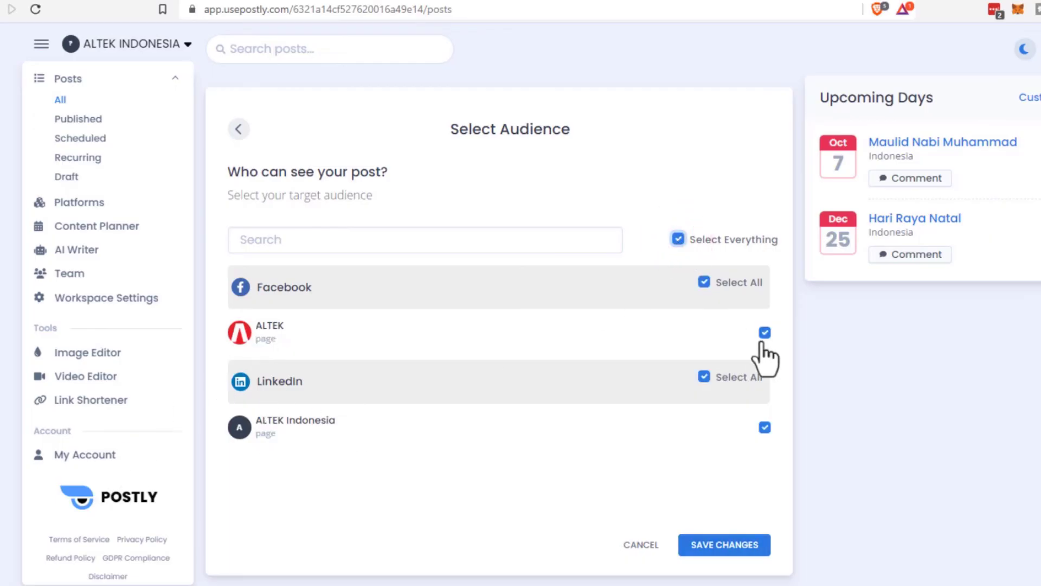
pyautogui.click(726, 546)
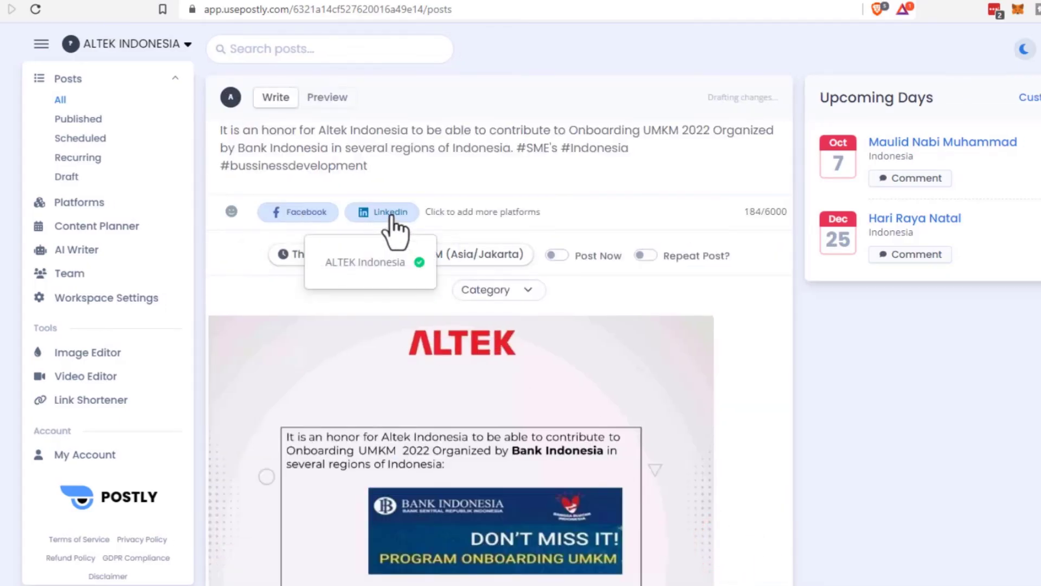
pyautogui.scroll(-6, 745, 358)
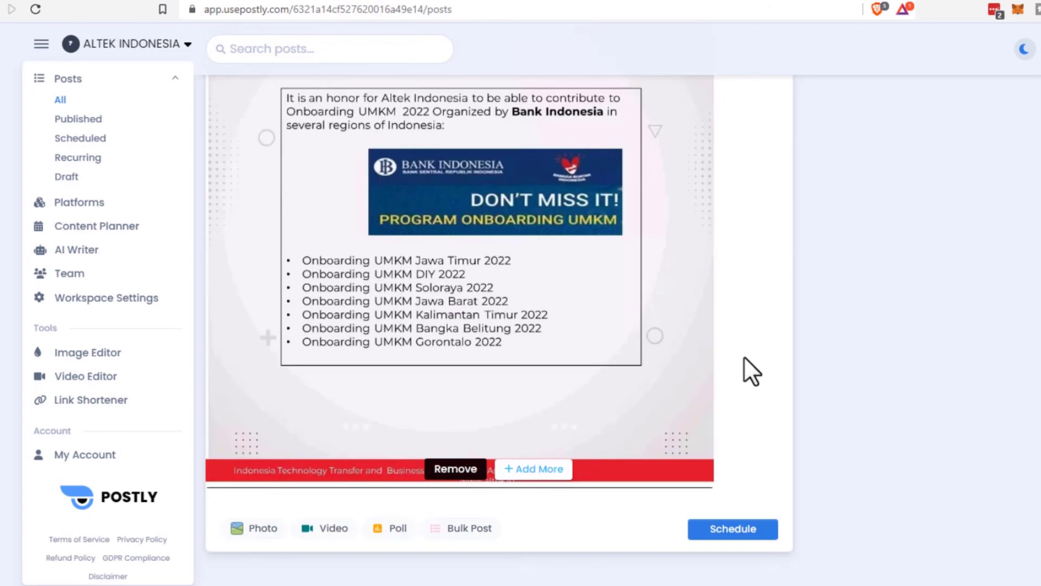
pyautogui.click(713, 533)
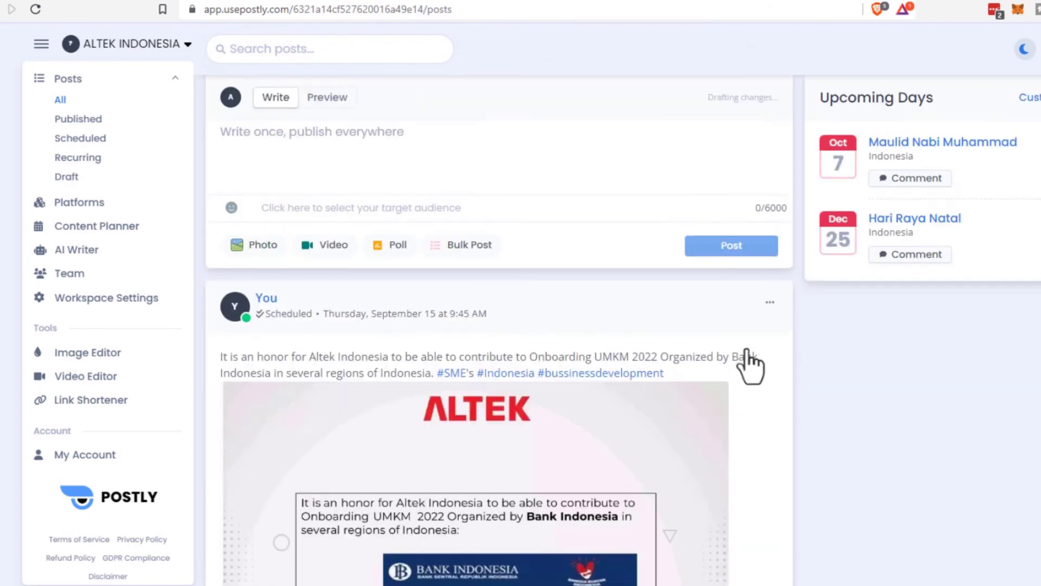
# Step: Review the scheduled post in the posts feed and check its entry in the Content Planner calendar
pyautogui.moveTo(446, 320)
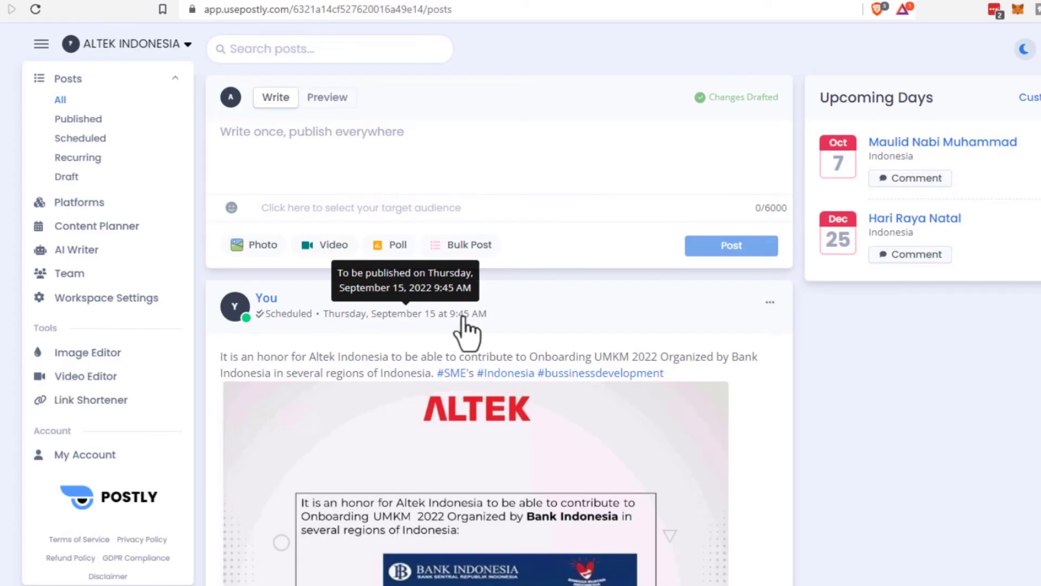
pyautogui.scroll(-6, 694, 356)
pyautogui.scroll(6, 695, 356)
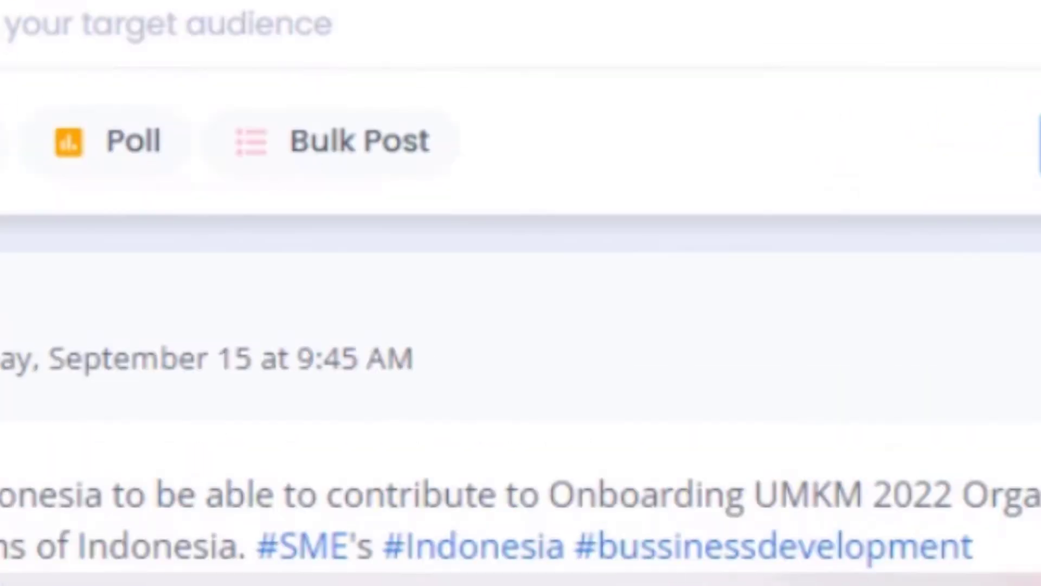
pyautogui.click(96, 228)
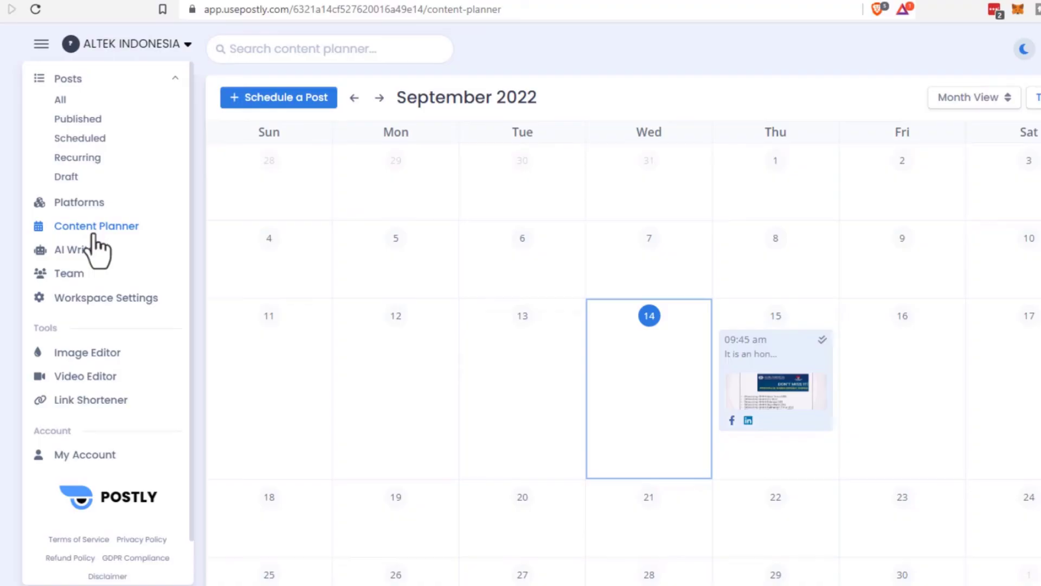
pyautogui.scroll(-3, 819, 371)
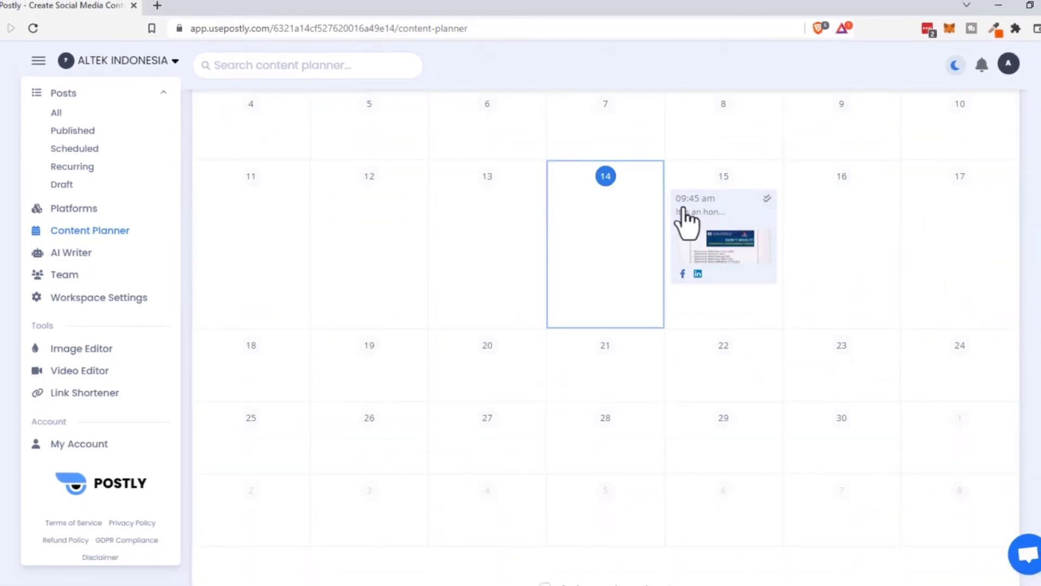
pyautogui.scroll(3, 744, 262)
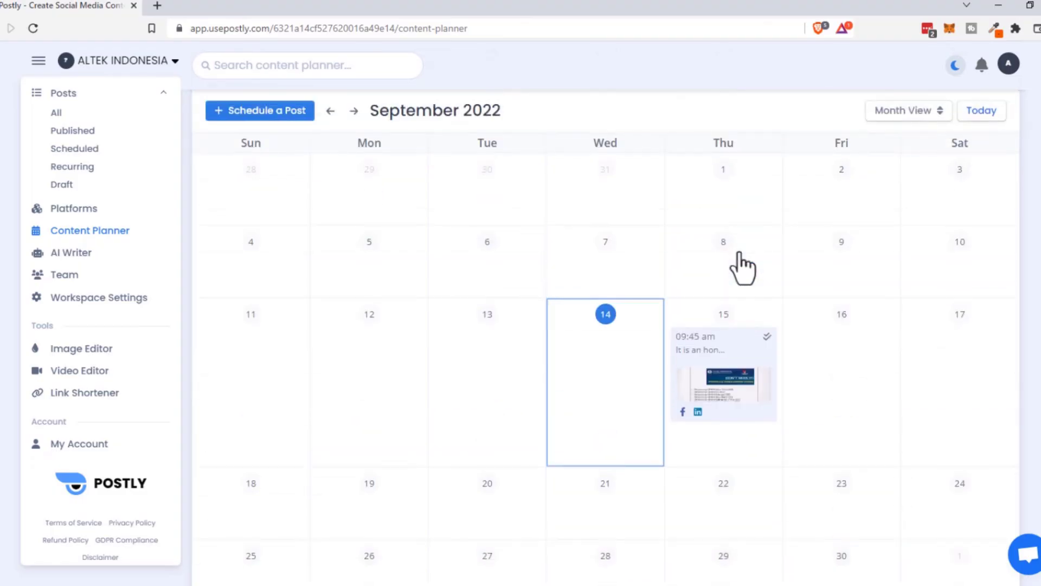